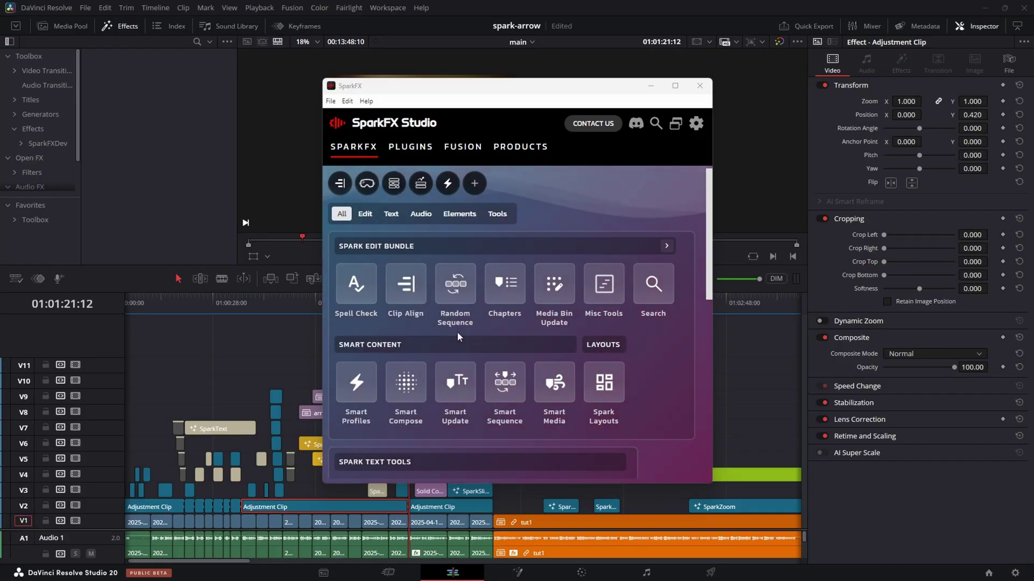
Step: Browse the SparkFX Studio plugin catalogue and open the Spark Arrow Pack details
click(415, 151)
scroll(709, 218, down, 10)
scroll(708, 204, up, 10)
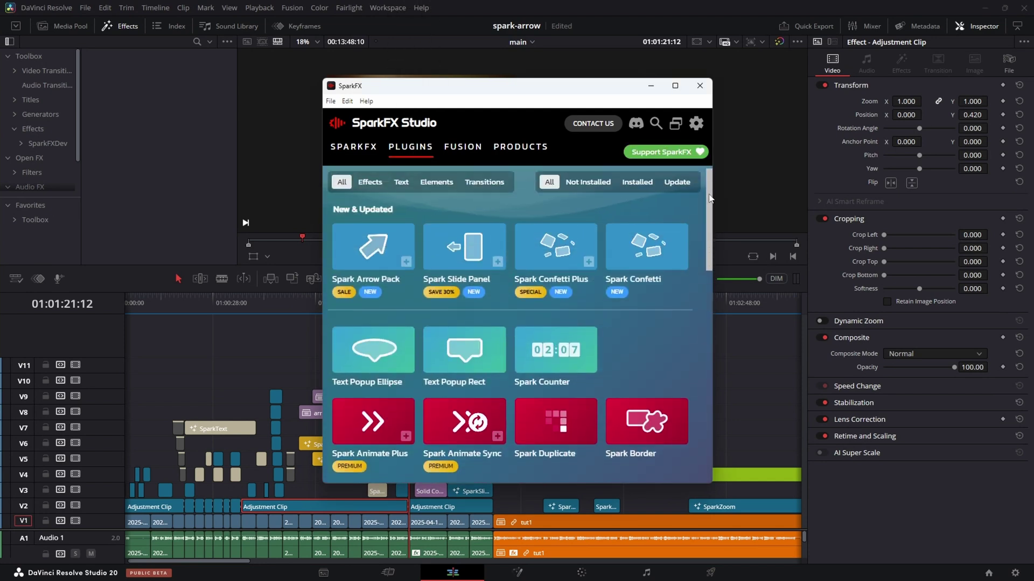
click(373, 246)
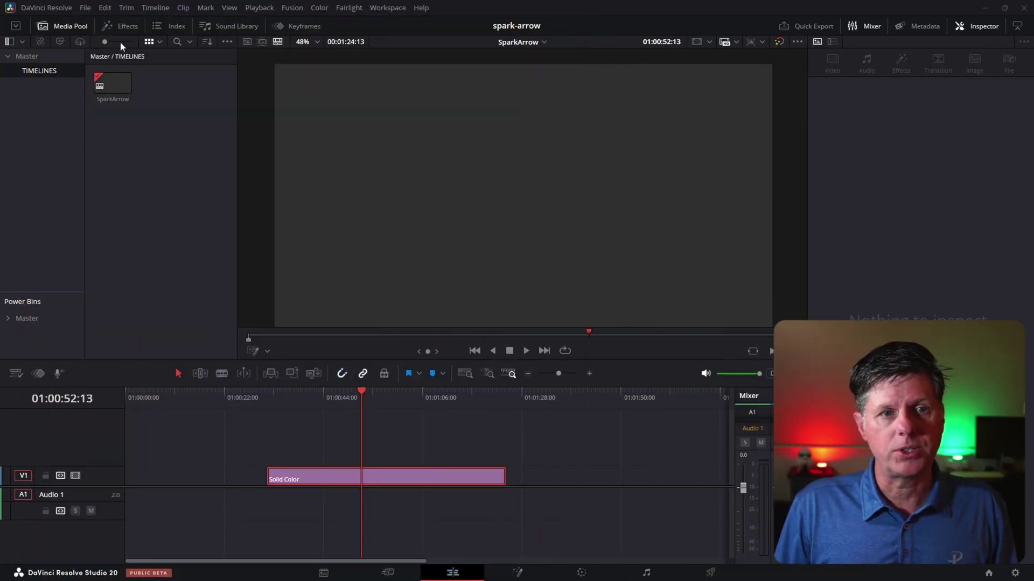
Step: Drag the SparkFX SparkArrow generator onto V2 above the Solid Color clip
click(129, 27)
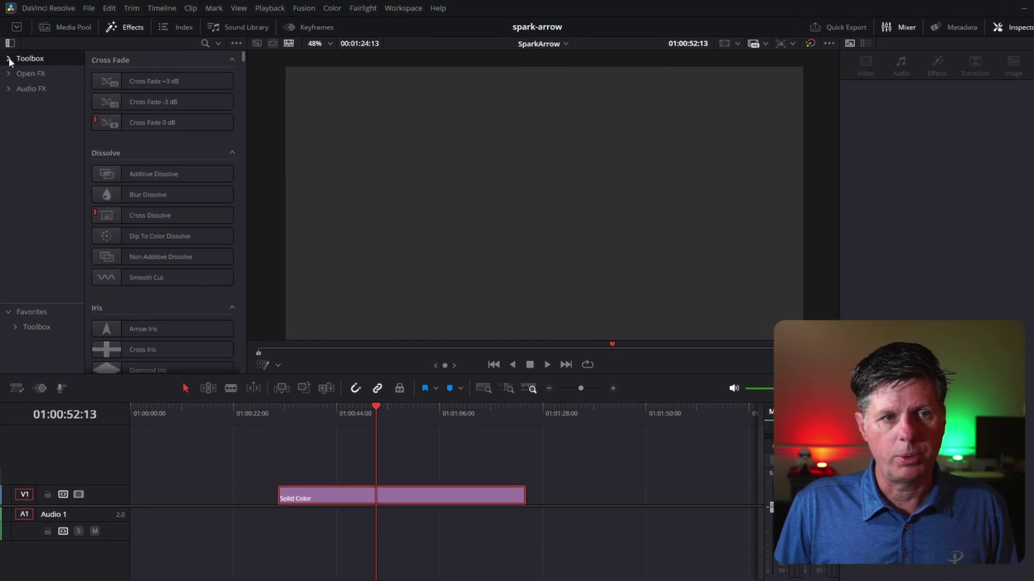
click(9, 58)
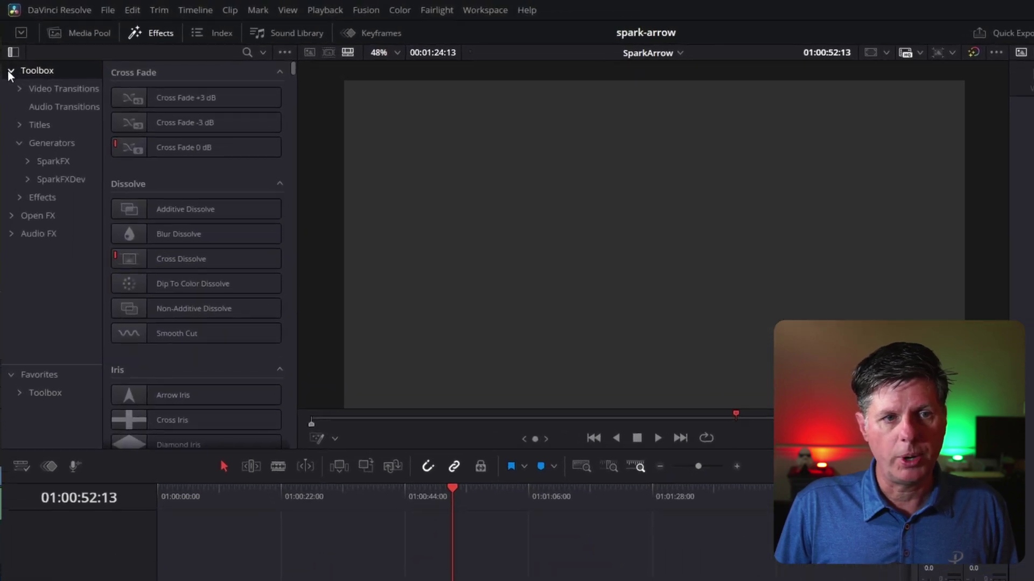
click(12, 116)
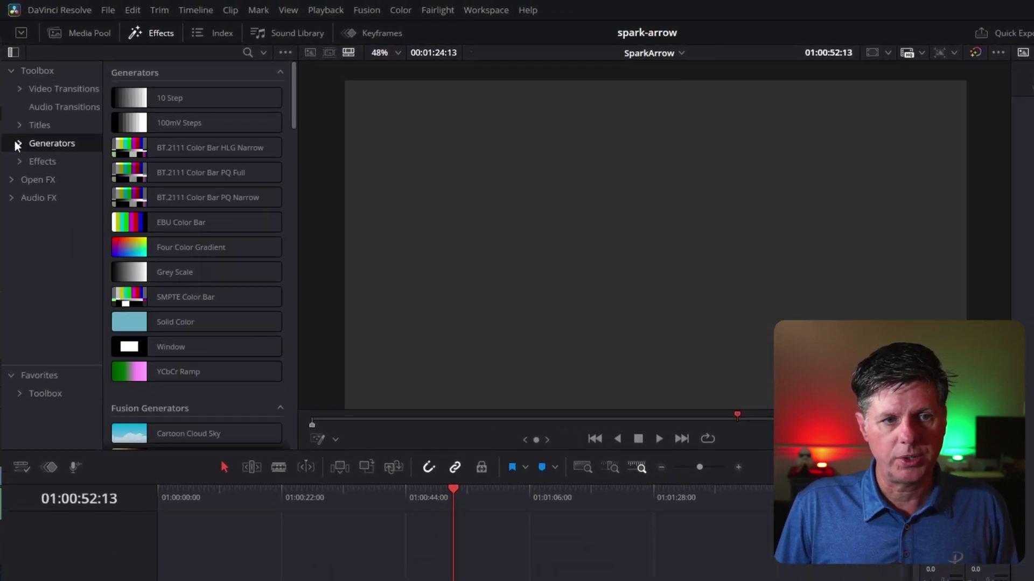
click(15, 141)
click(41, 160)
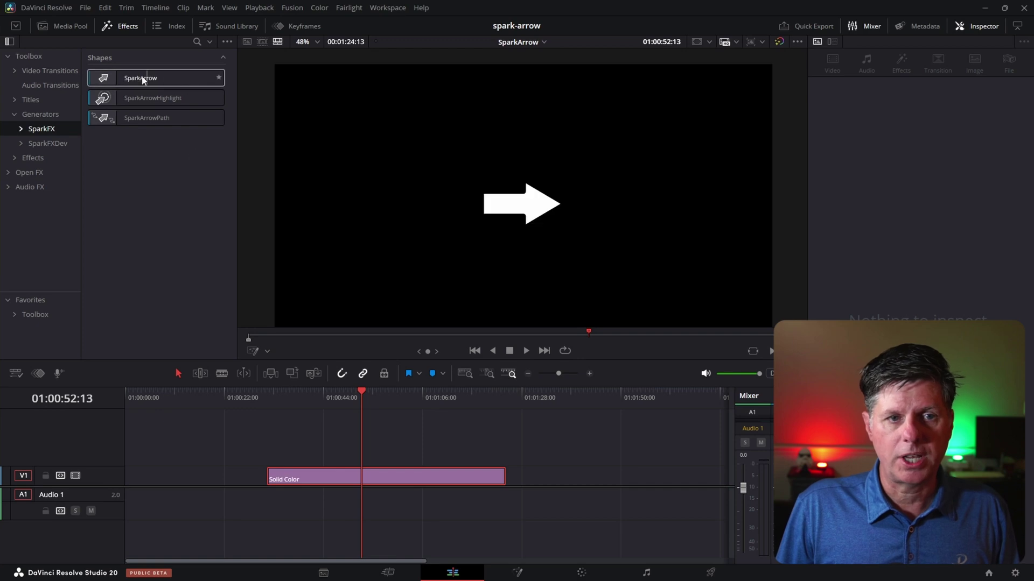
drag(140, 79, 374, 459)
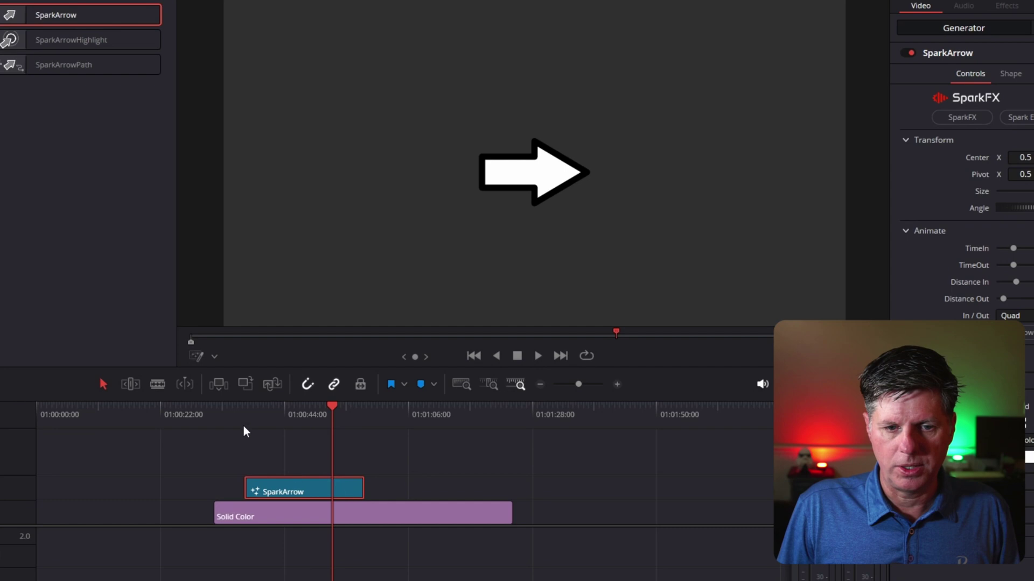
Step: Play the timeline from around 01:00:22 to preview the new arrow clip
click(243, 412)
key(space)
click(352, 412)
key(space)
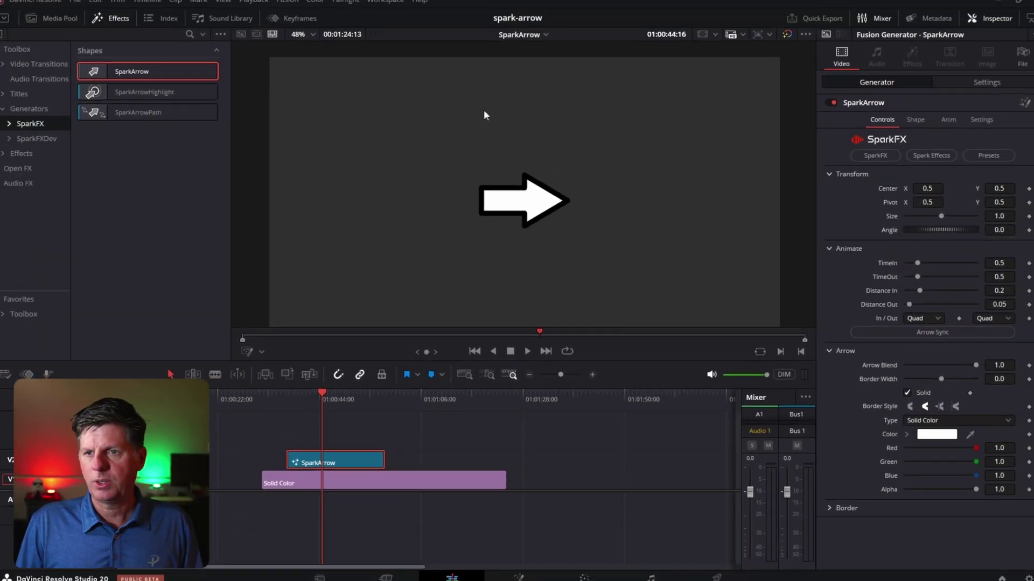
Step: Hide the audio mixer and set the arrow to Size 0.89, Angle -52.2, Center X 0.438
click(982, 26)
click(983, 26)
click(864, 25)
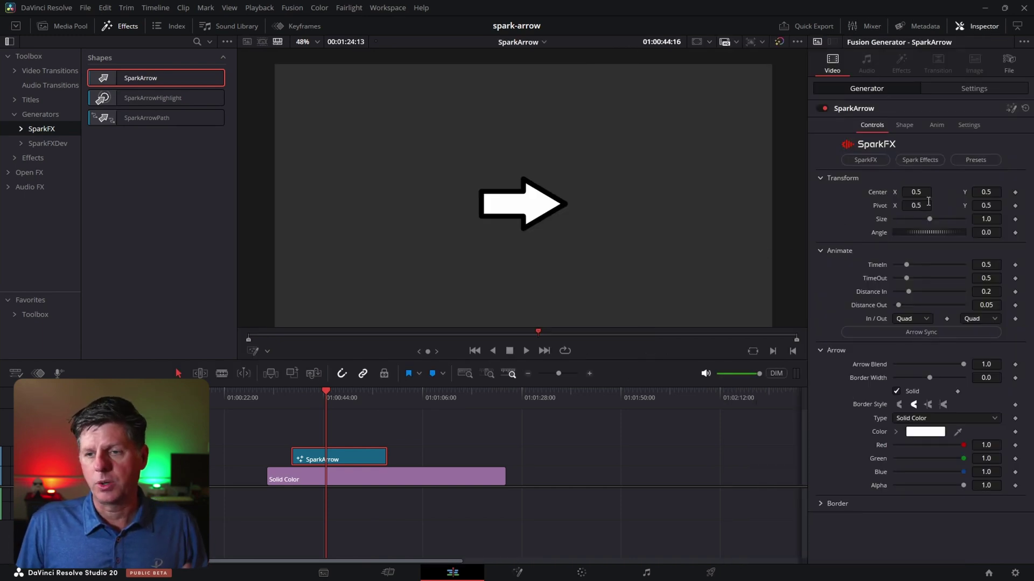
drag(916, 192, 938, 235)
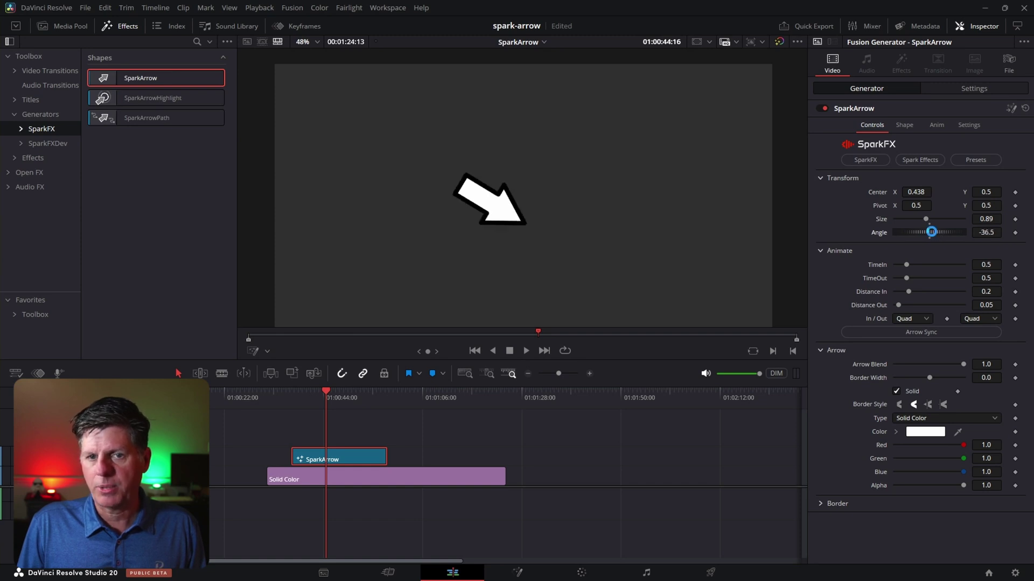
click(294, 392)
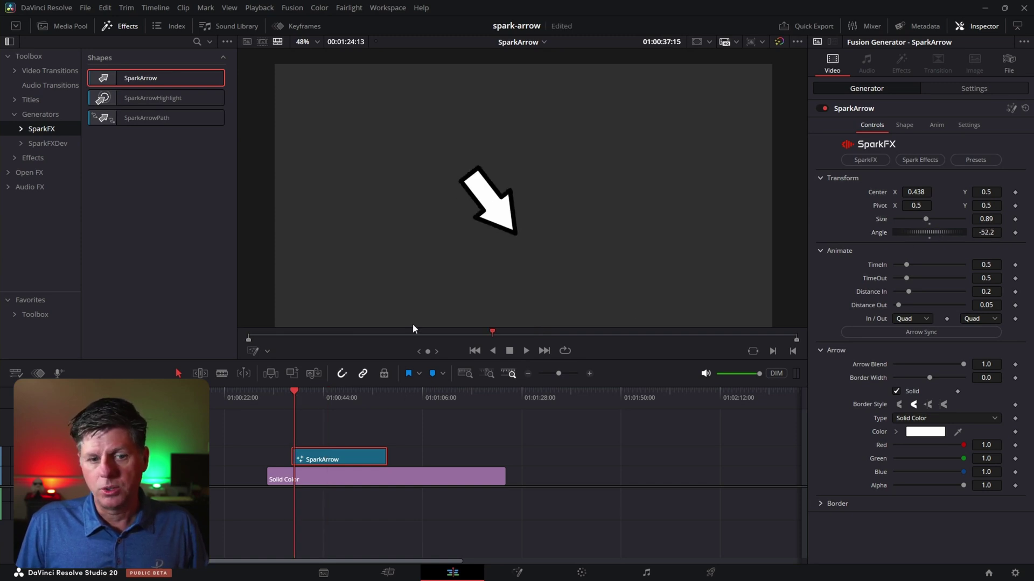
click(267, 351)
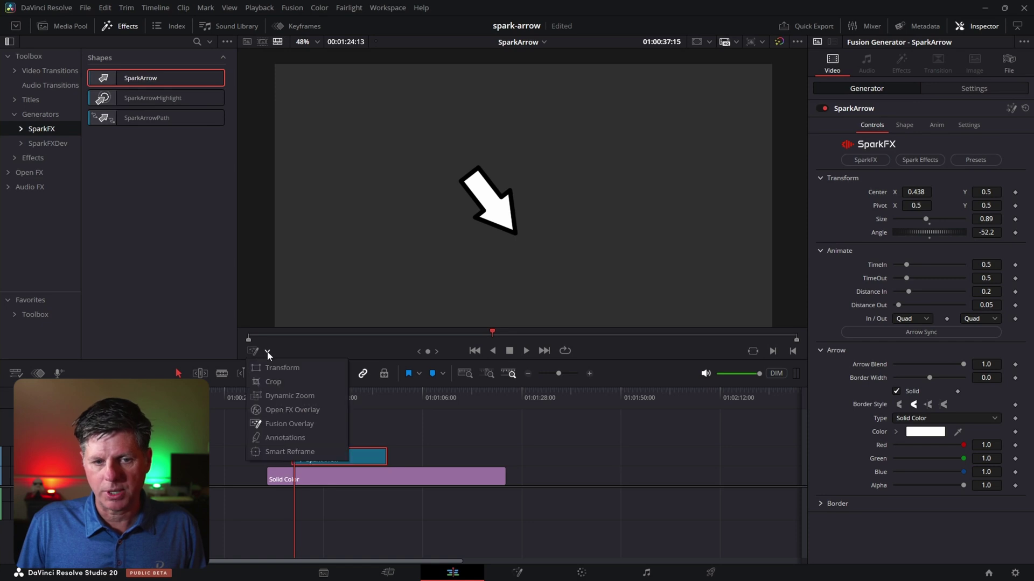
Step: With Fusion Overlay on, move the arrow up-right and rotate it to about -19°
click(276, 424)
drag(503, 203, 651, 193)
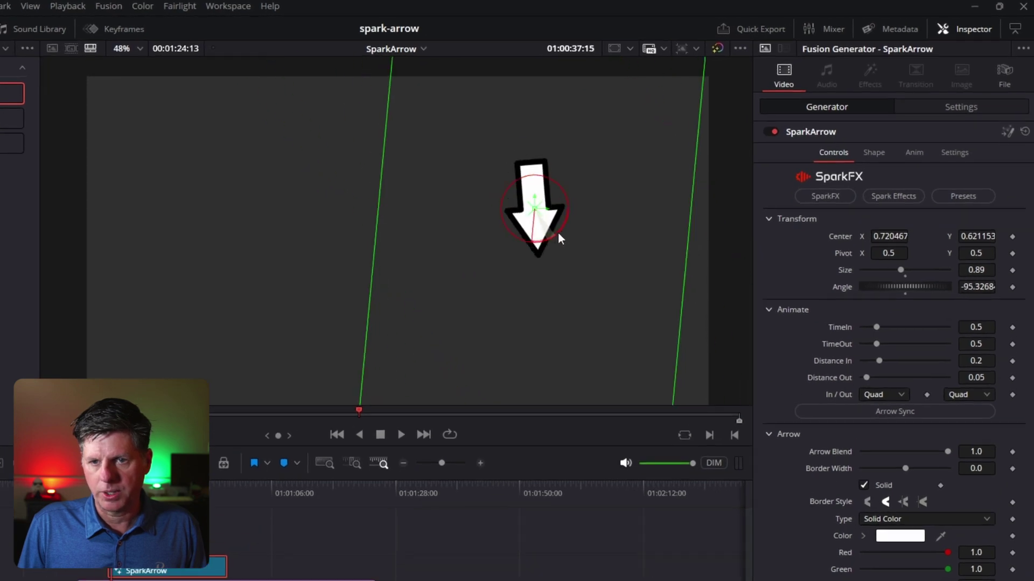
drag(558, 234, 275, 281)
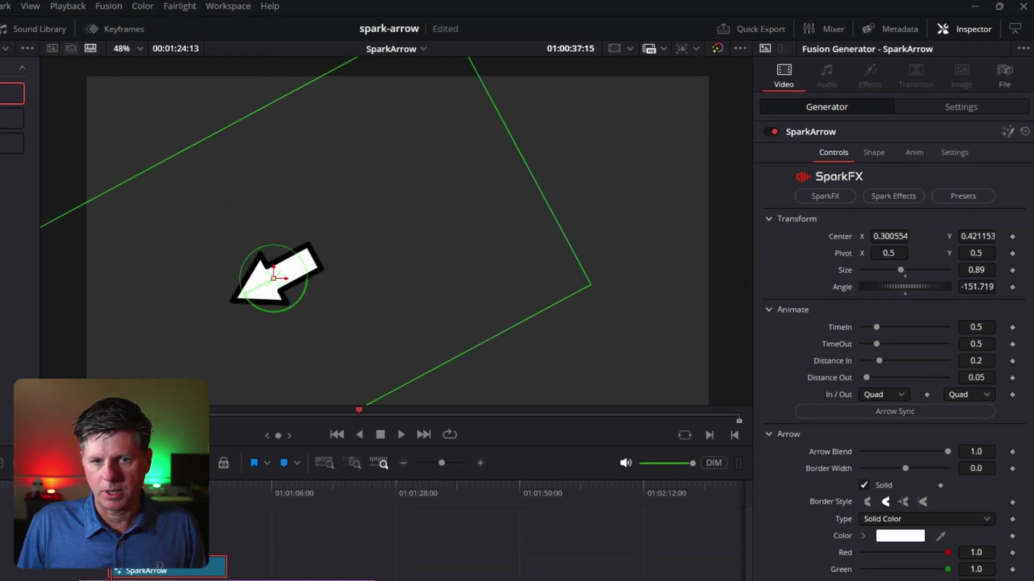
key(space)
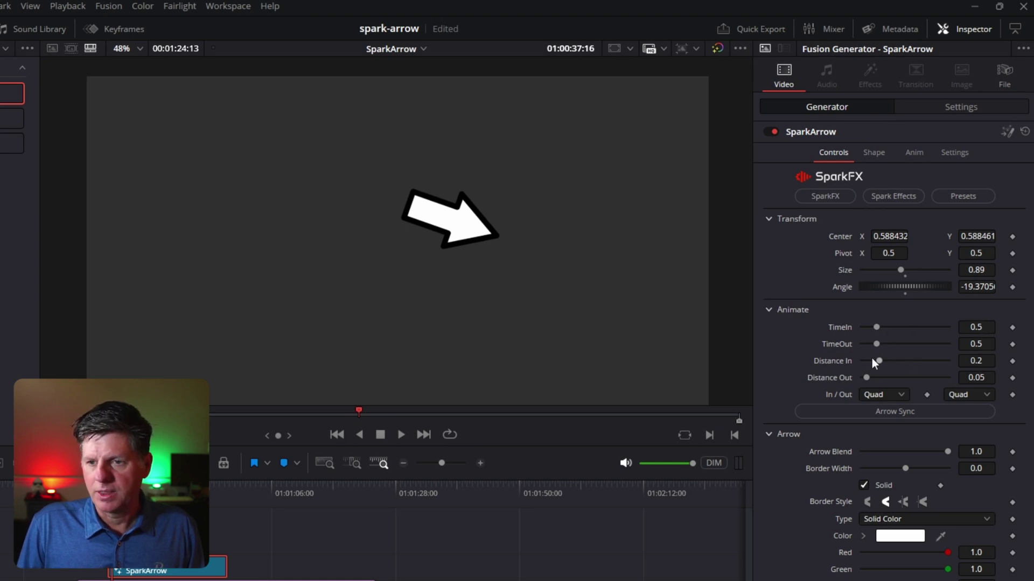
key(space)
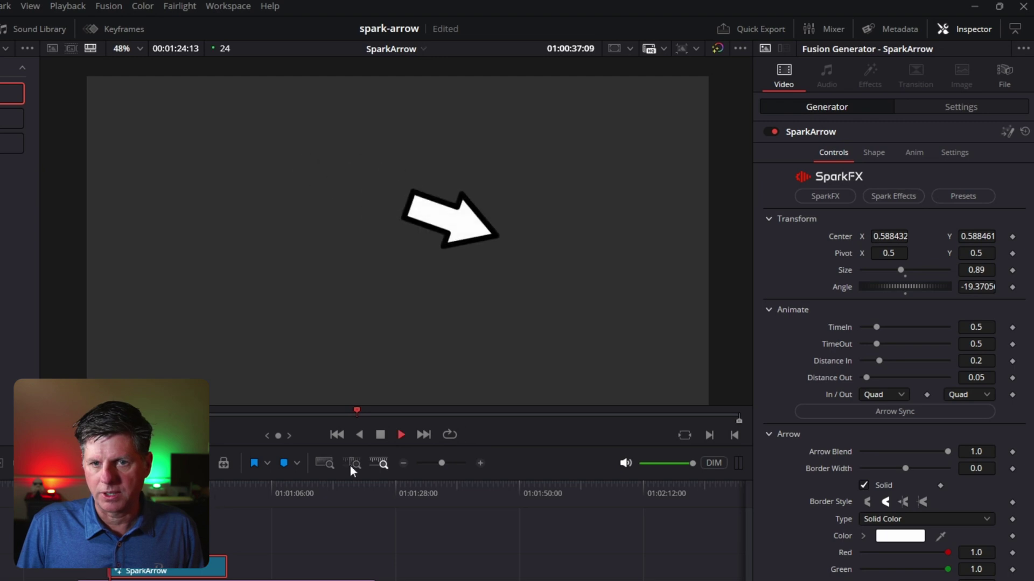
Step: Lower the arrow's Distance In to 0.102 and collapse the Transform and Animate sections
drag(880, 359, 938, 360)
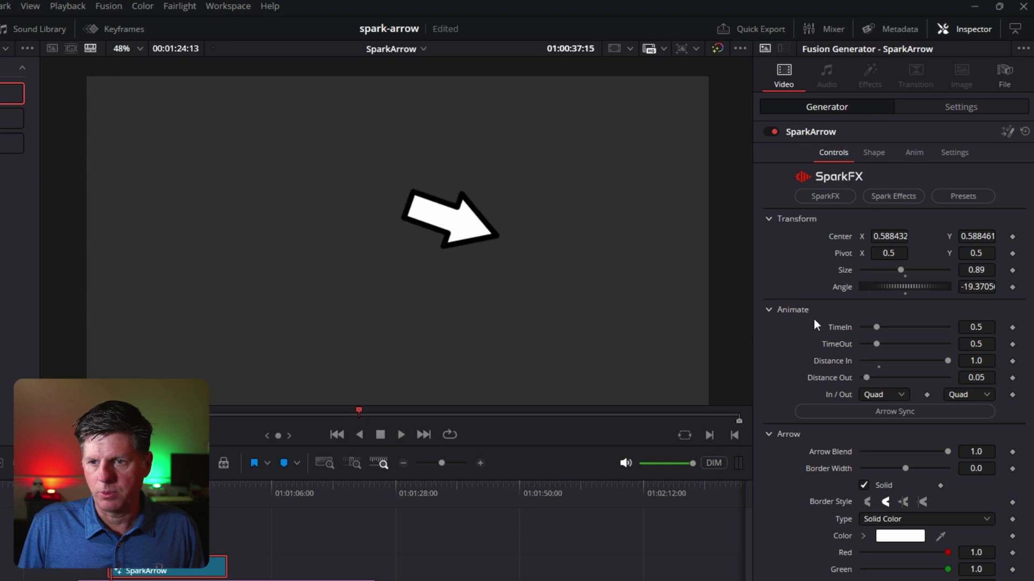
drag(948, 361, 872, 360)
key(space)
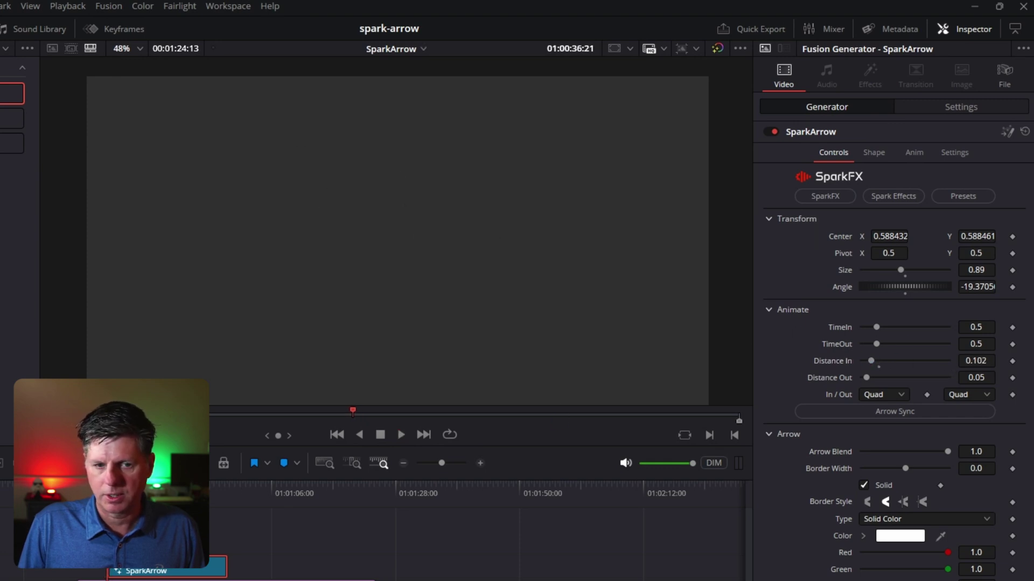
key(space)
click(796, 219)
click(796, 240)
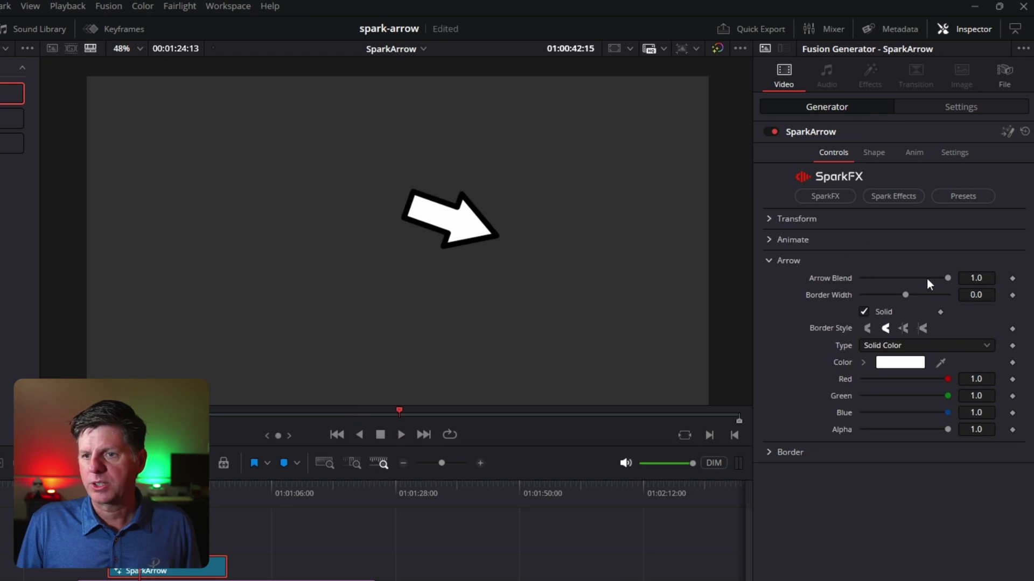
Step: Set arrow blend 1.0, outline width 0.022, and a purple-to-green gradient fill
drag(935, 279, 908, 294)
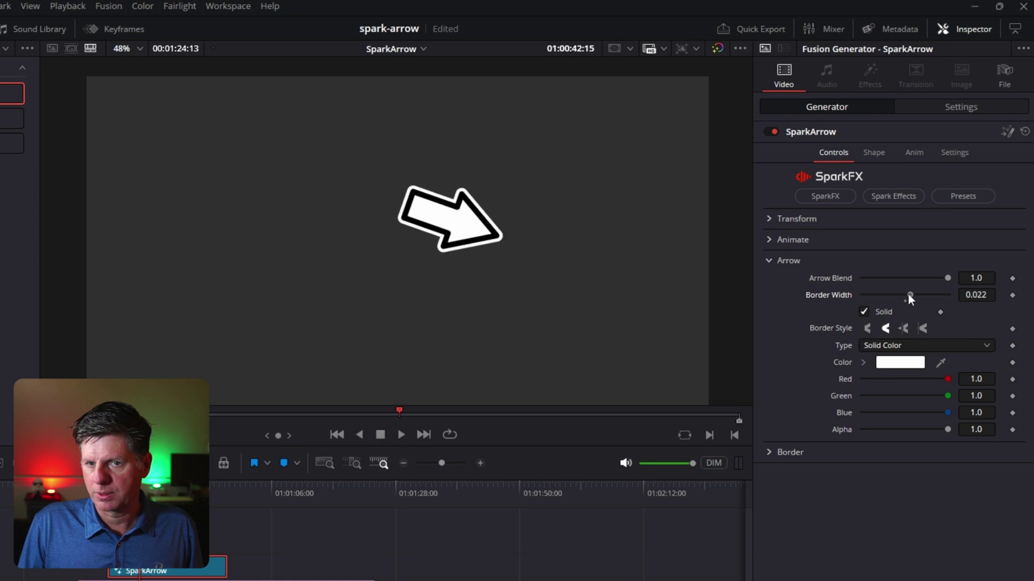
click(894, 346)
click(906, 364)
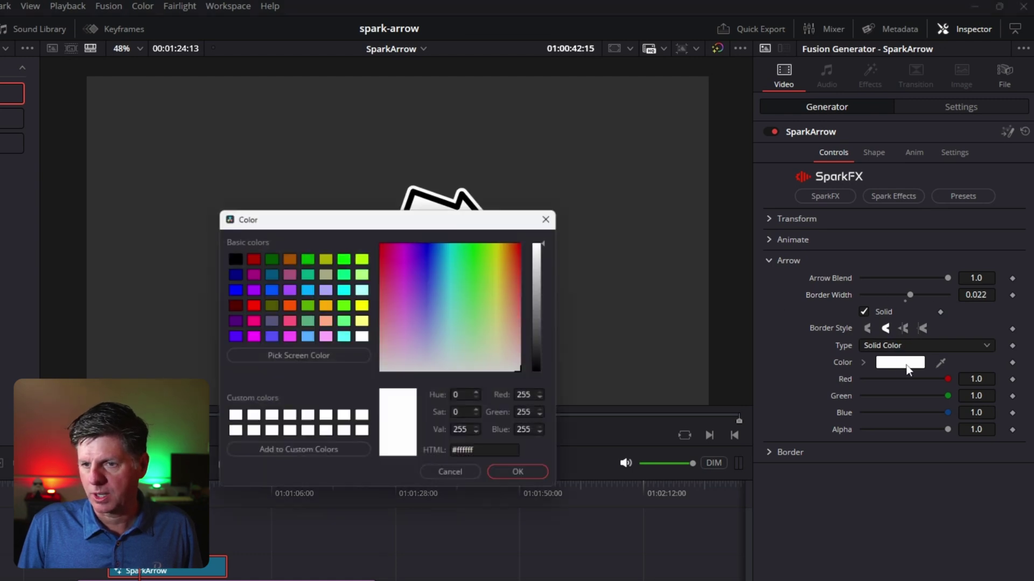
click(519, 276)
click(526, 478)
click(902, 344)
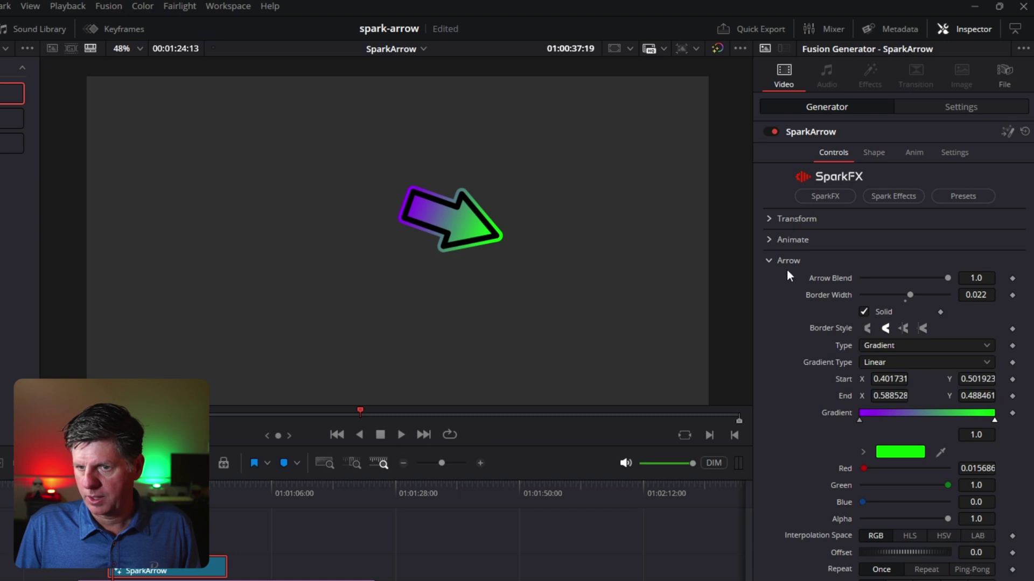
click(768, 262)
Step: Change the arrow's outer border colour to black
click(770, 282)
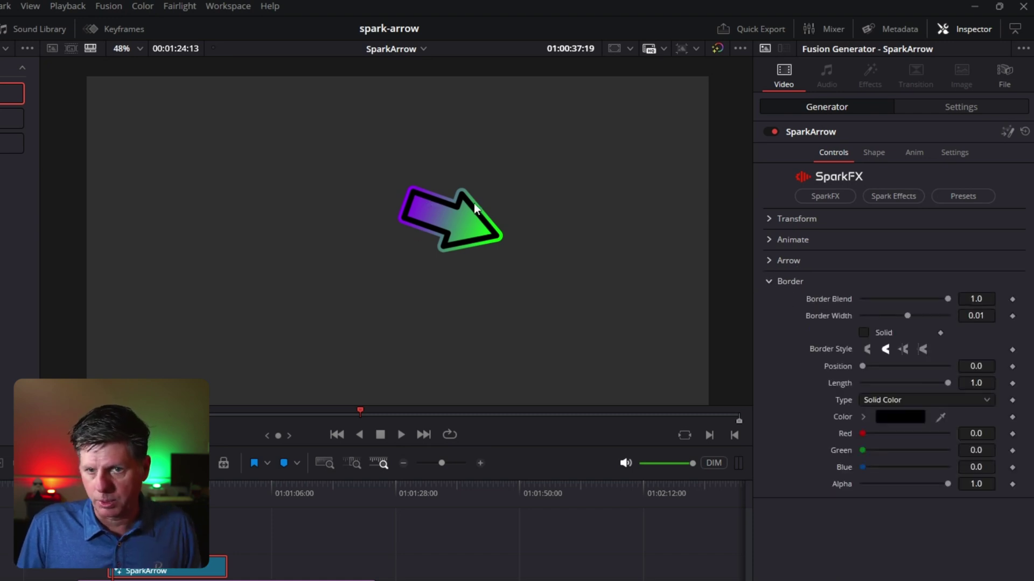
click(899, 418)
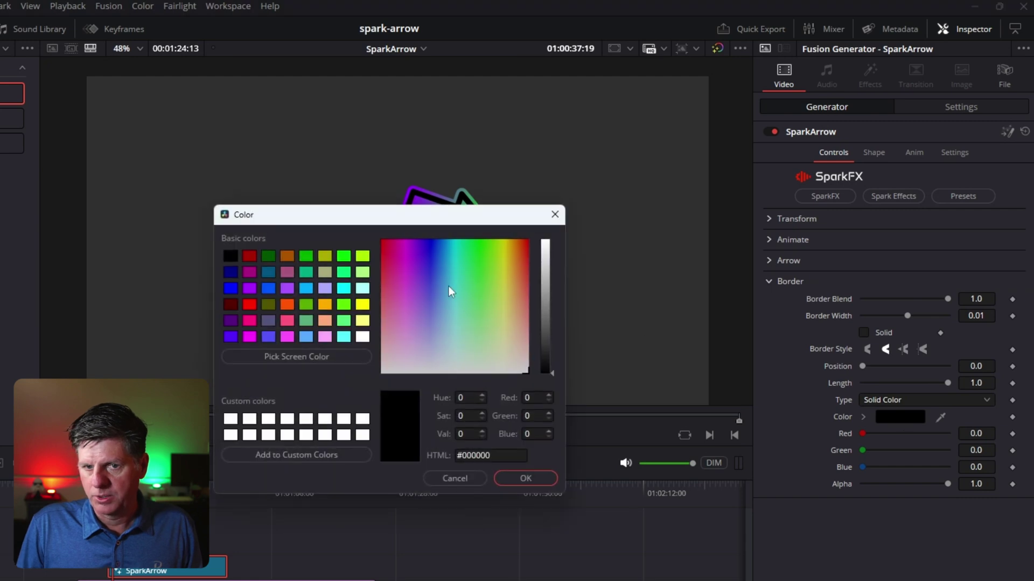
click(545, 250)
click(526, 478)
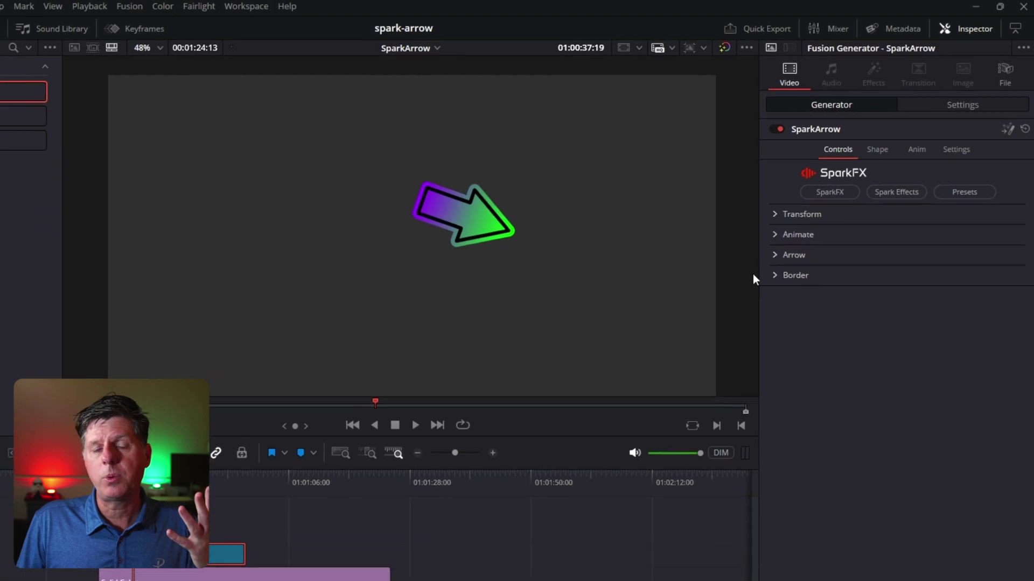
Step: In the Shape tab, sharpen the point, widen the head and tail, and add extra height
click(911, 125)
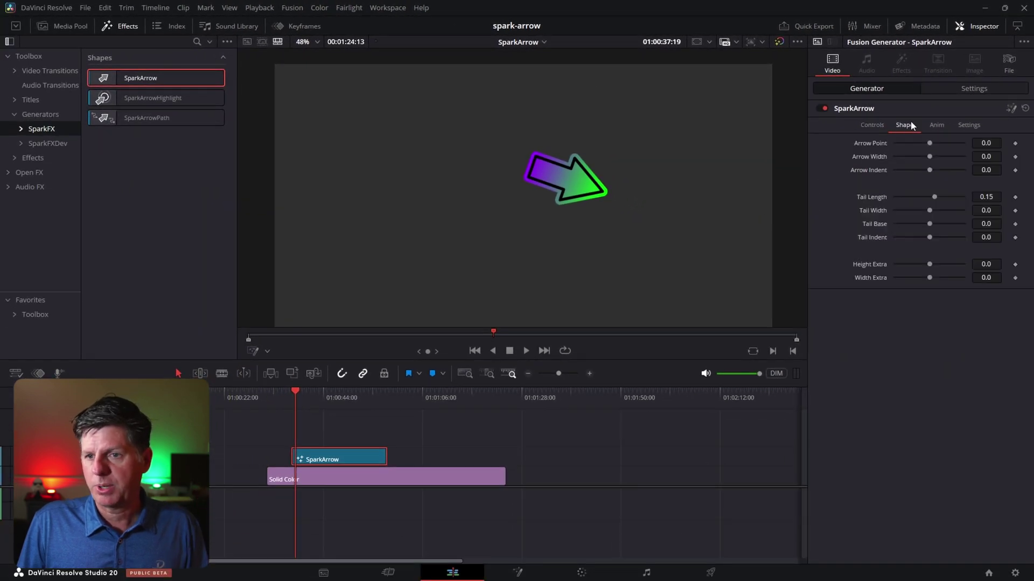
drag(935, 143, 933, 143)
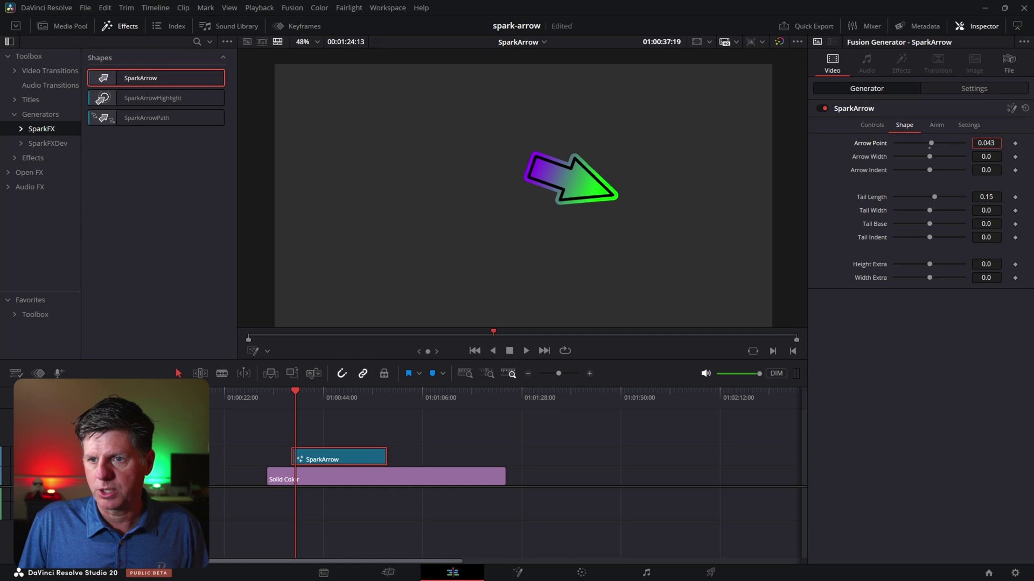
drag(989, 160, 993, 160)
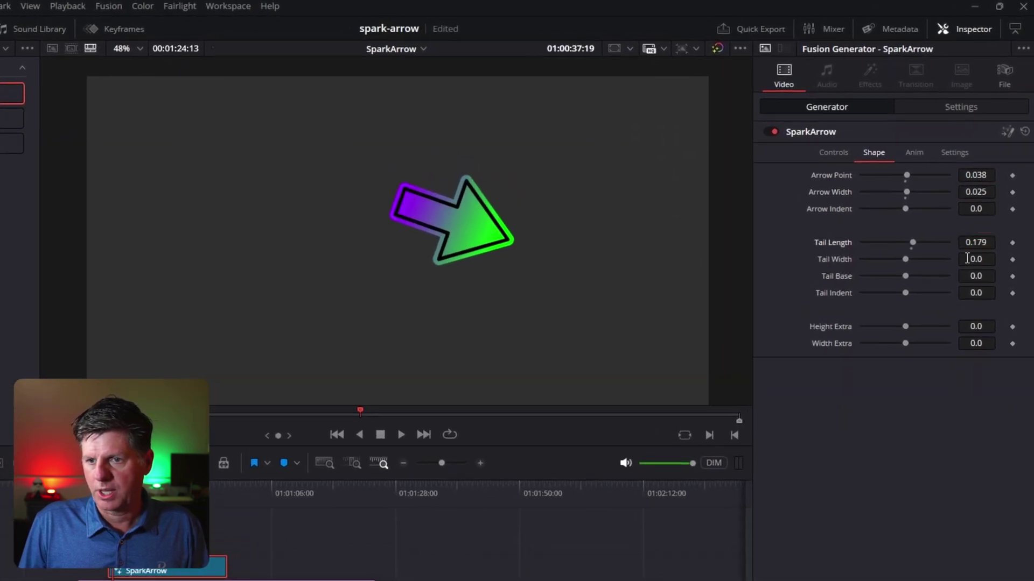
drag(976, 259, 980, 276)
drag(961, 323, 992, 318)
Step: Set the Arrow Point value to 0.012
drag(989, 178, 986, 178)
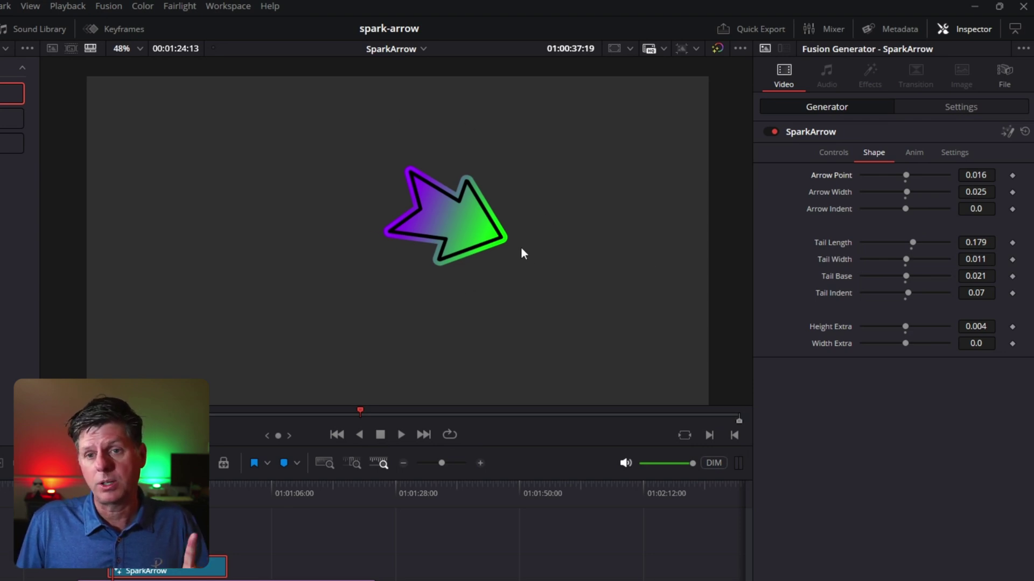
click(976, 175)
text(0.012)
key(Return)
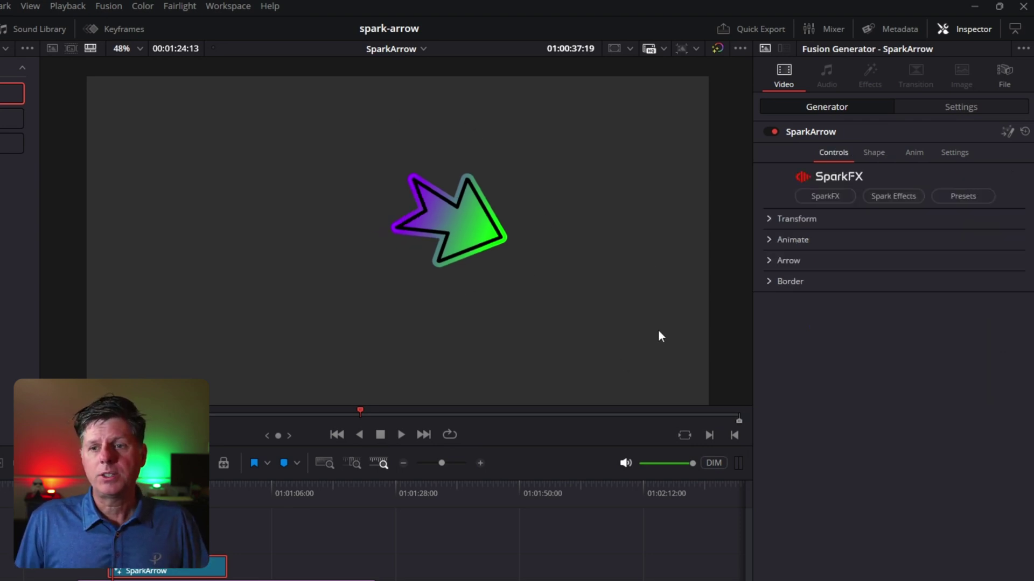
Step: Set the arrow's Transform to Size 1.13, Angle 43.2 and Center X 0.517
click(768, 218)
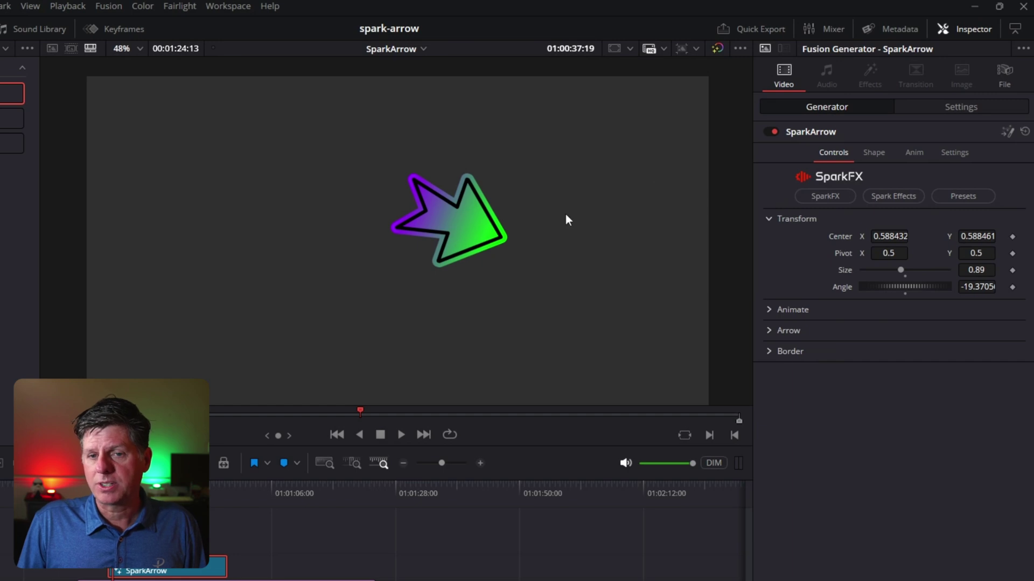
click(958, 199)
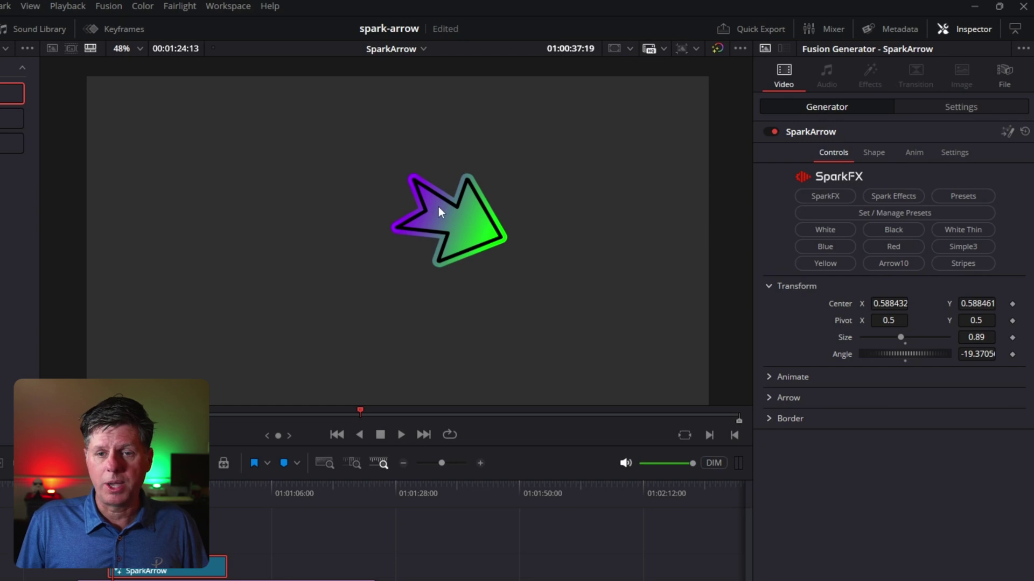
drag(900, 339, 914, 354)
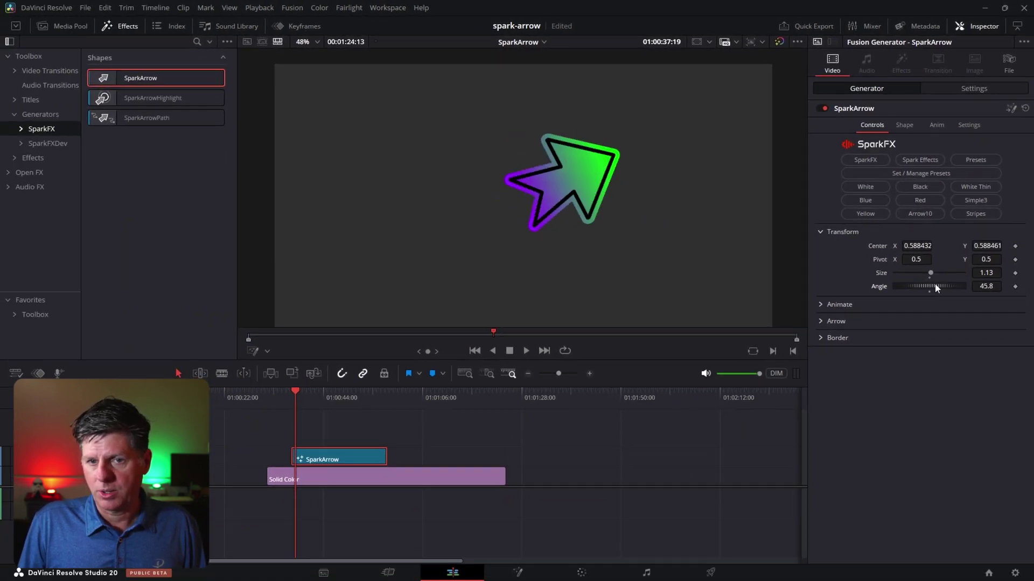
drag(934, 288, 930, 288)
drag(917, 245, 900, 246)
drag(296, 405, 296, 405)
click(931, 128)
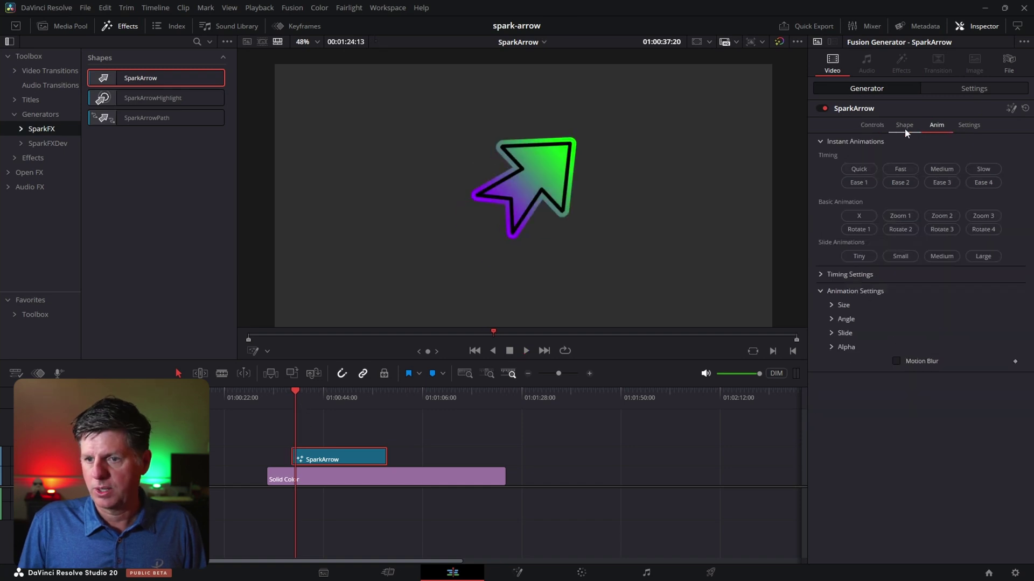
Step: Enable Motion Blur for the arrow and scrub the playhead to check its entrance
click(896, 360)
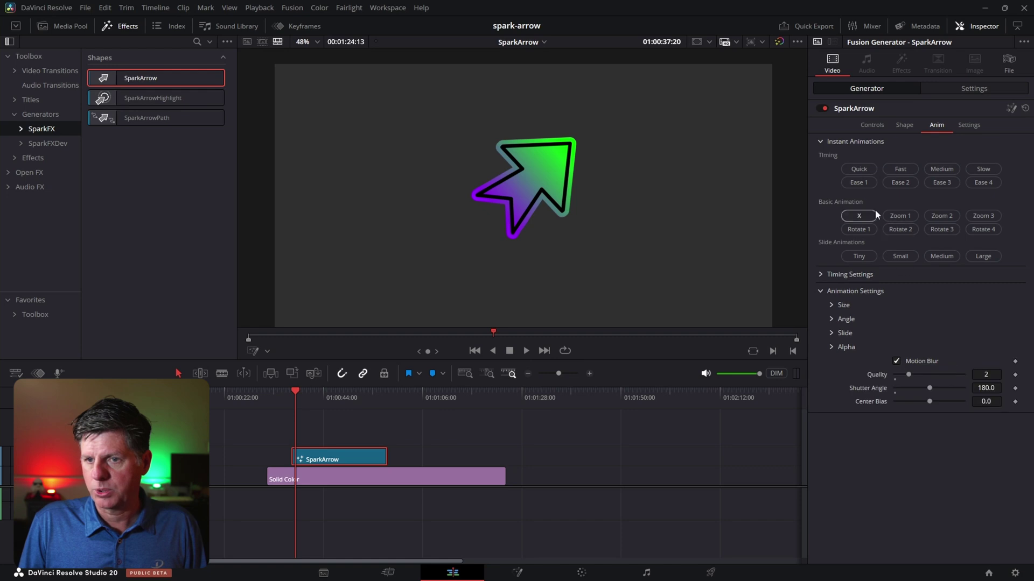
drag(296, 398, 291, 397)
click(298, 399)
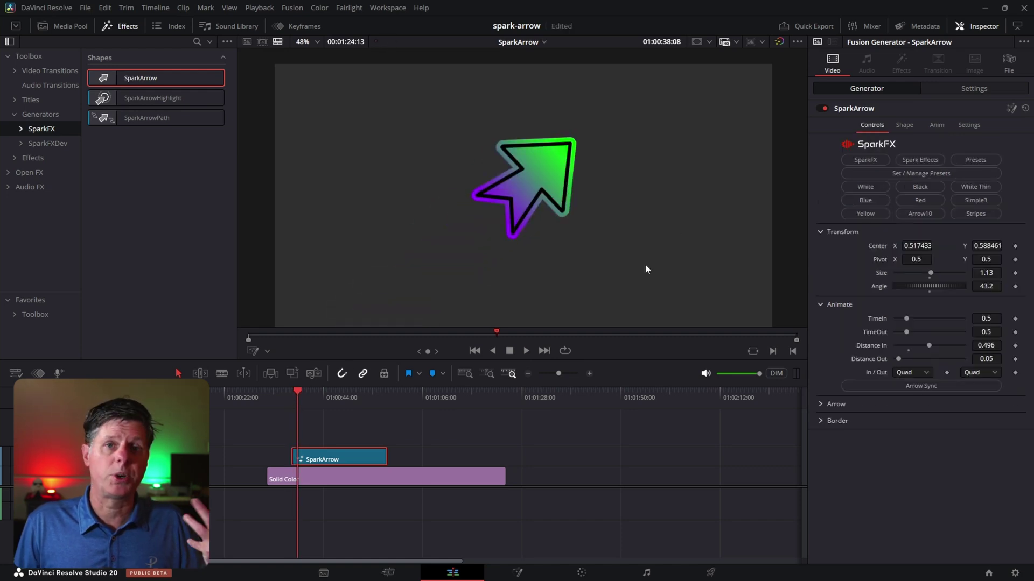
click(913, 175)
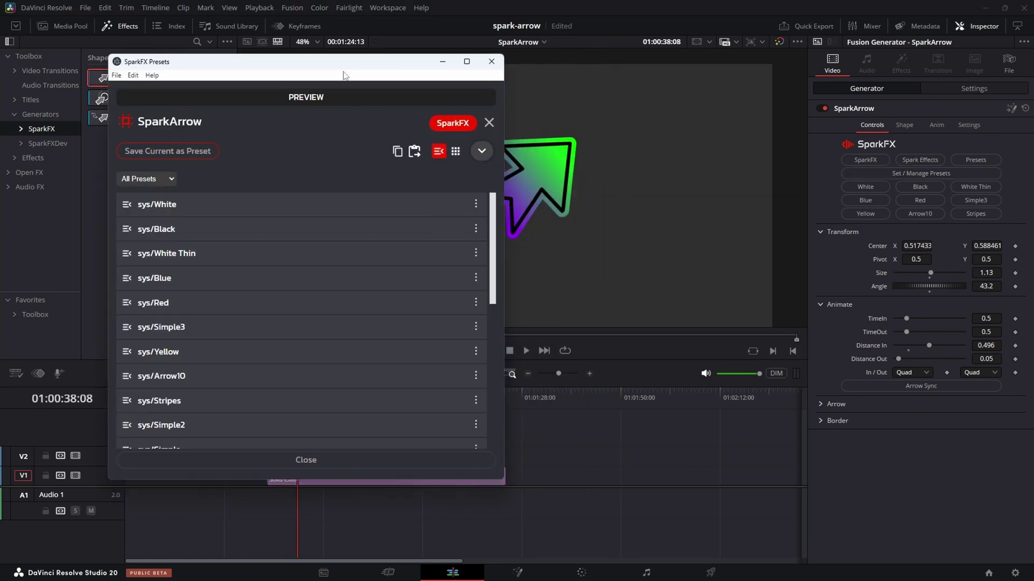
Step: Save the current arrow settings as a preset named PurpleArrow
drag(345, 75, 384, 69)
scroll(291, 311, down, 2)
scroll(291, 311, down, 3)
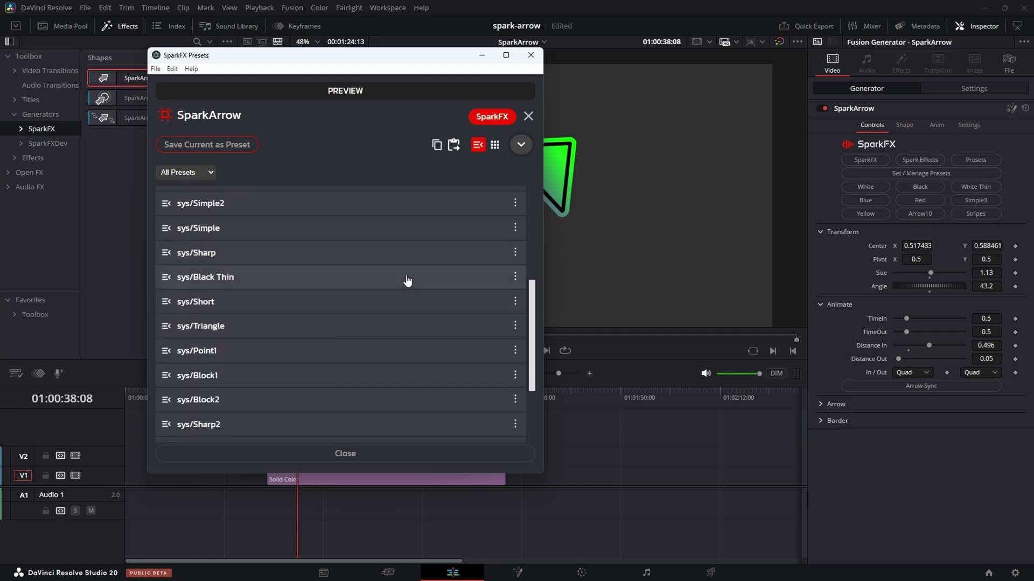
scroll(407, 281, up, 4)
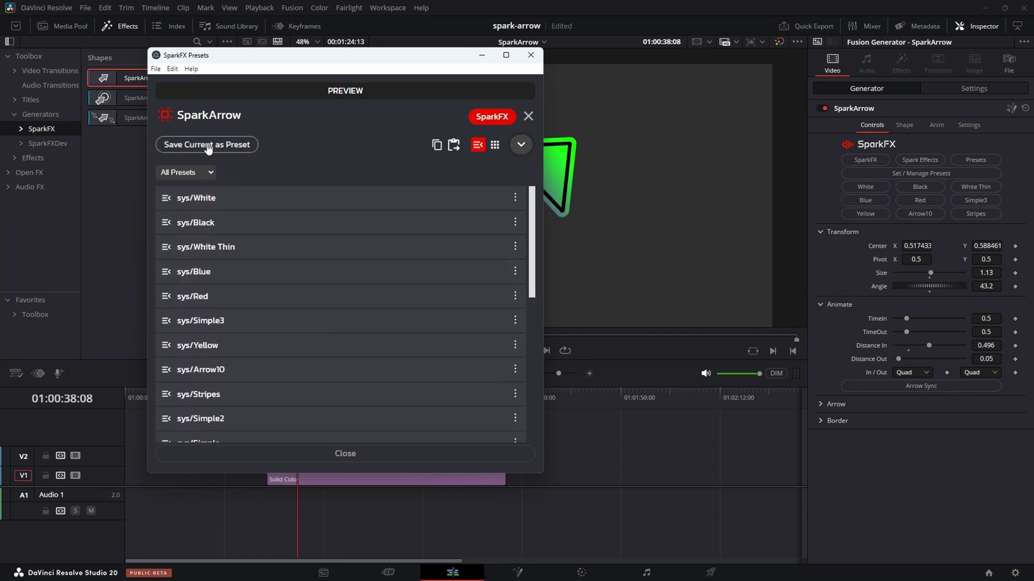
click(258, 147)
click(268, 132)
text(PurpleArrow)
click(398, 163)
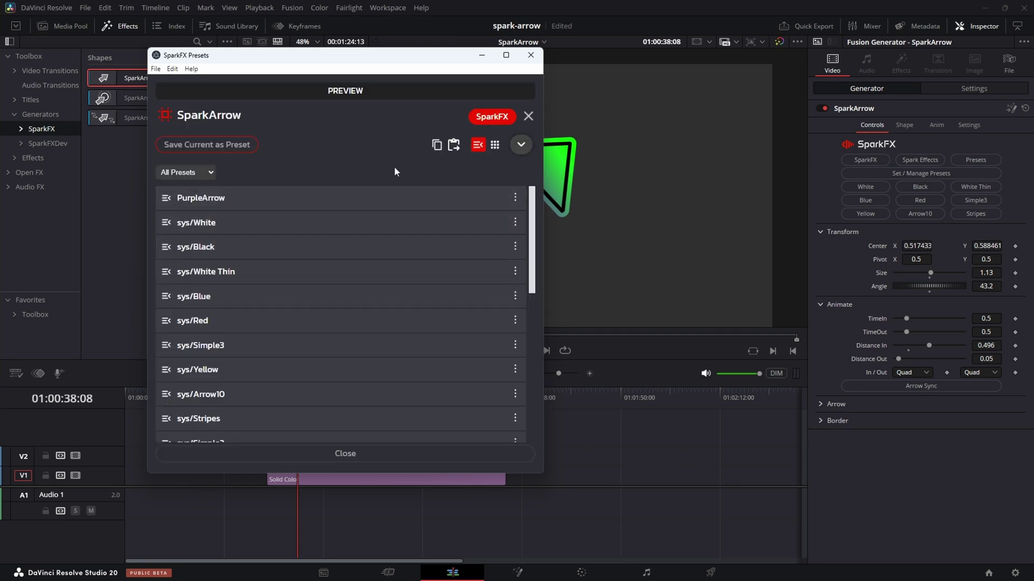
Step: Show the presets as thumbnails and apply the sys/Yellow preset
click(495, 147)
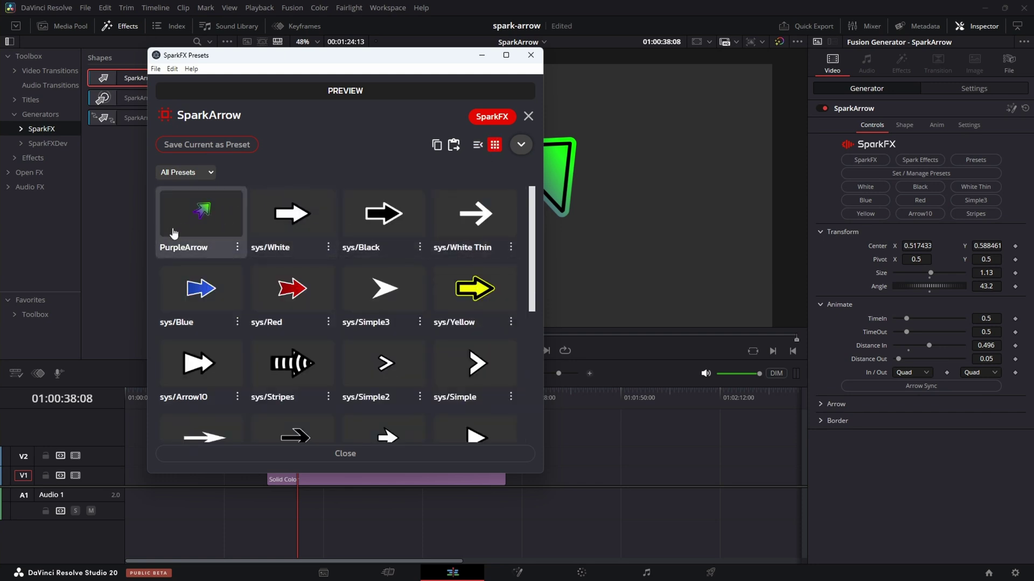
scroll(531, 245, down, 1)
scroll(531, 245, up, 1)
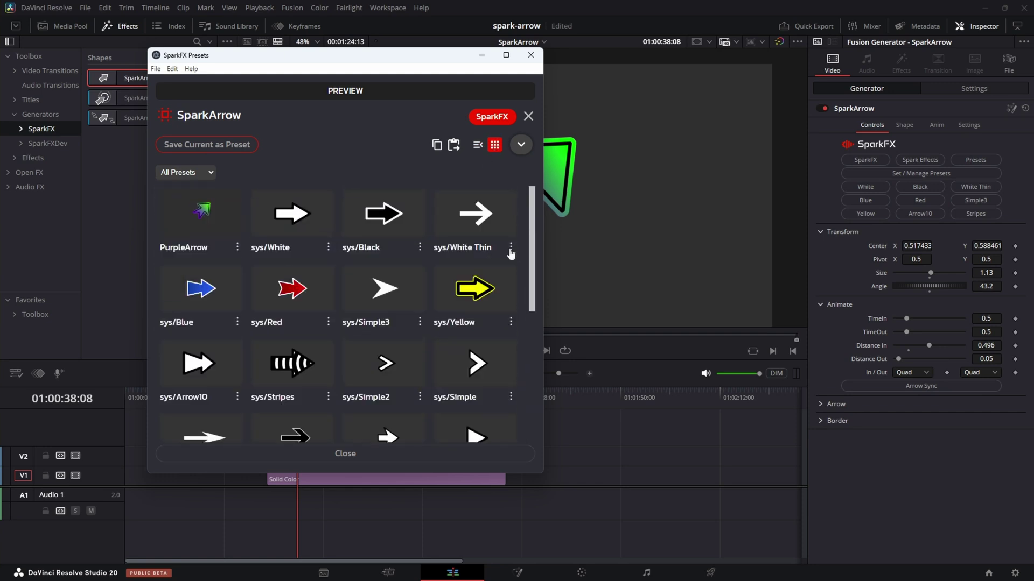
click(471, 296)
Step: Replay the arrow's entrance and save the project with Ctrl+S
drag(299, 394, 291, 393)
key(space)
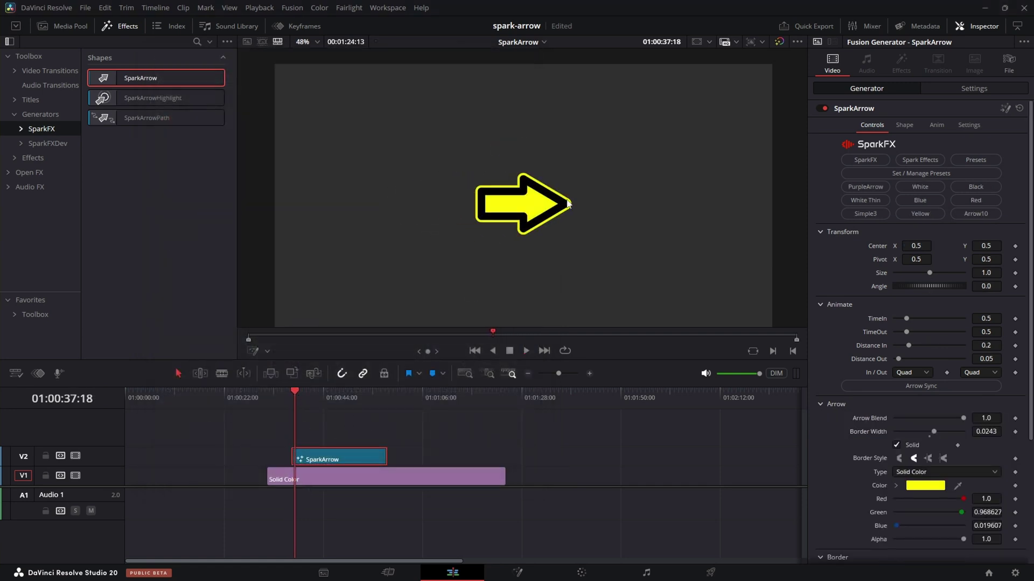
key(ctrl+s)
Step: Try the PurpleArrow, White Thin, Blue, White, Yellow and Arrow10 quick presets
click(859, 190)
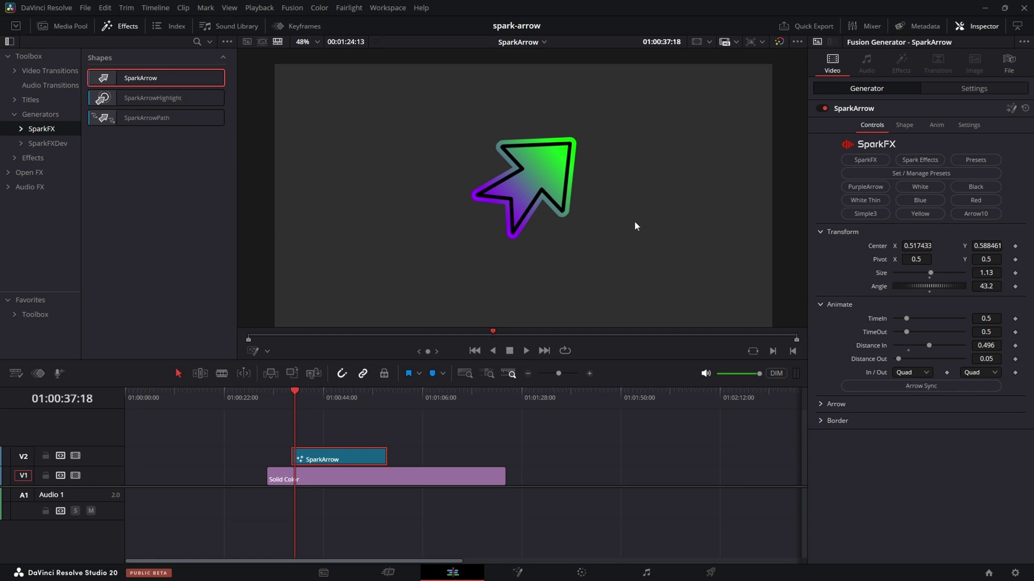
click(865, 201)
click(904, 201)
click(964, 202)
click(920, 214)
click(976, 214)
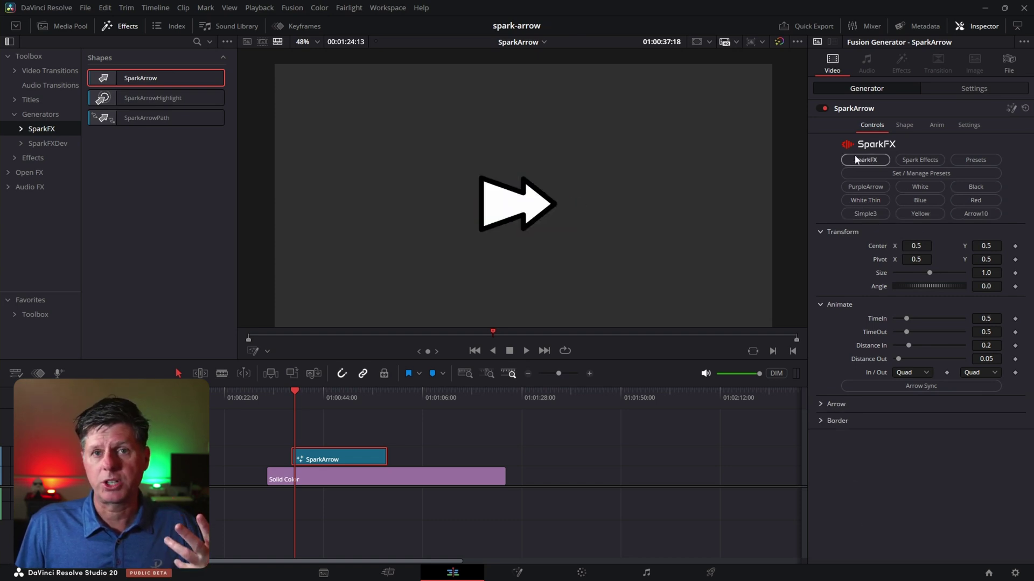
Step: Apply sys/Stripes to the SparkArrow and preview its black-and-white radial stripe animation
click(894, 178)
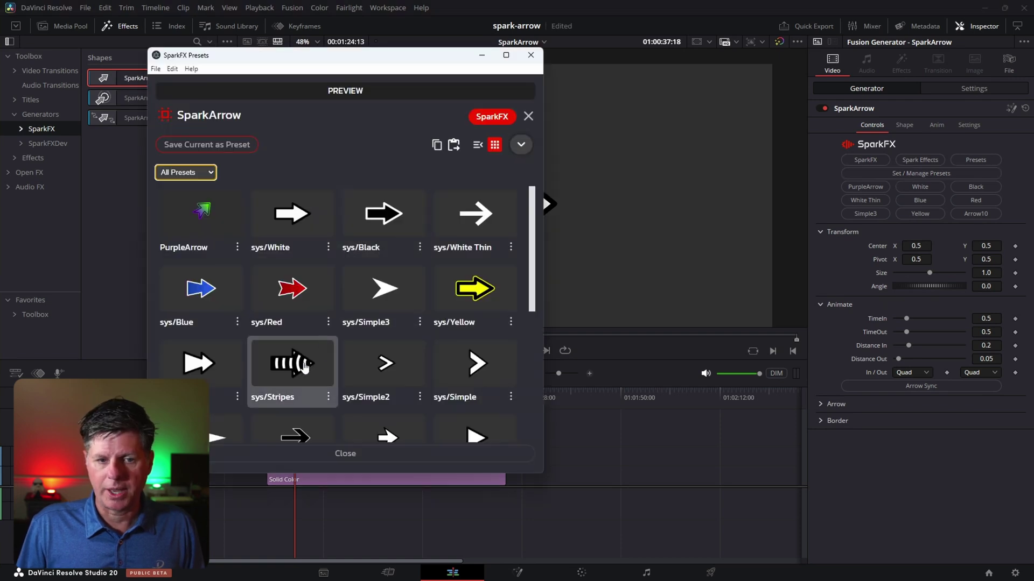
double_click(305, 368)
key(space)
click(317, 397)
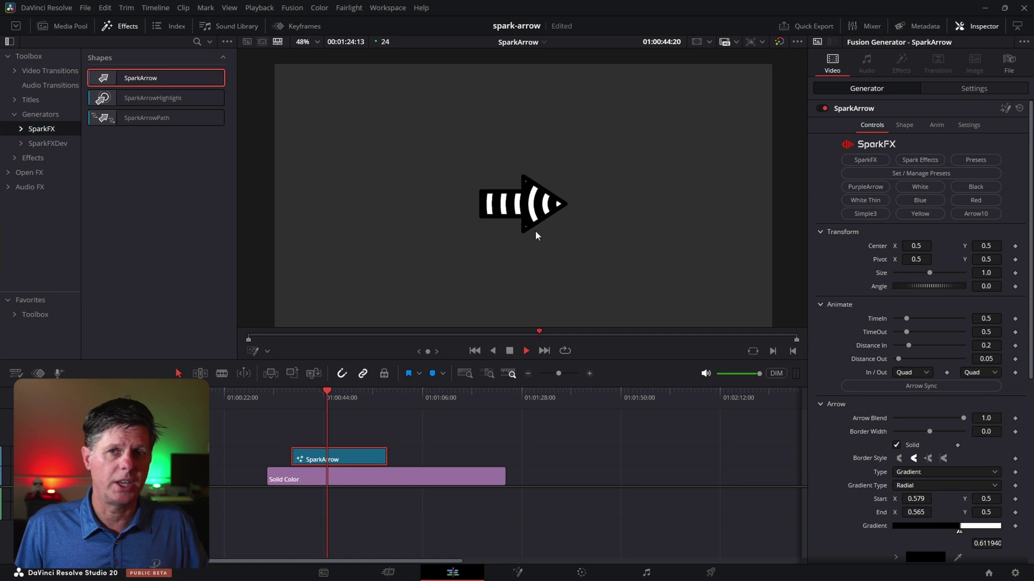